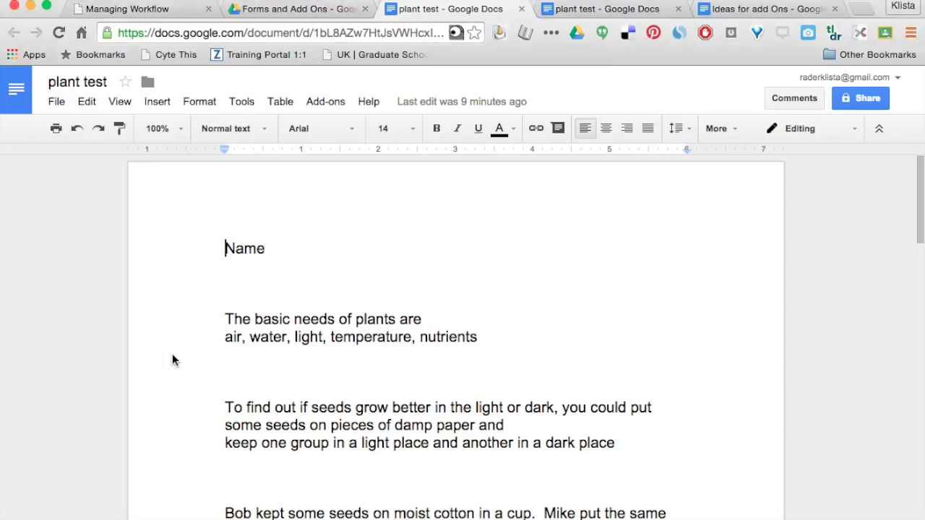
Review the plant quiz and place the insertion point before the first question
{"action": "scroll", "coordinate": [172, 353], "scroll_direction": "down", "scroll_amount": 2}
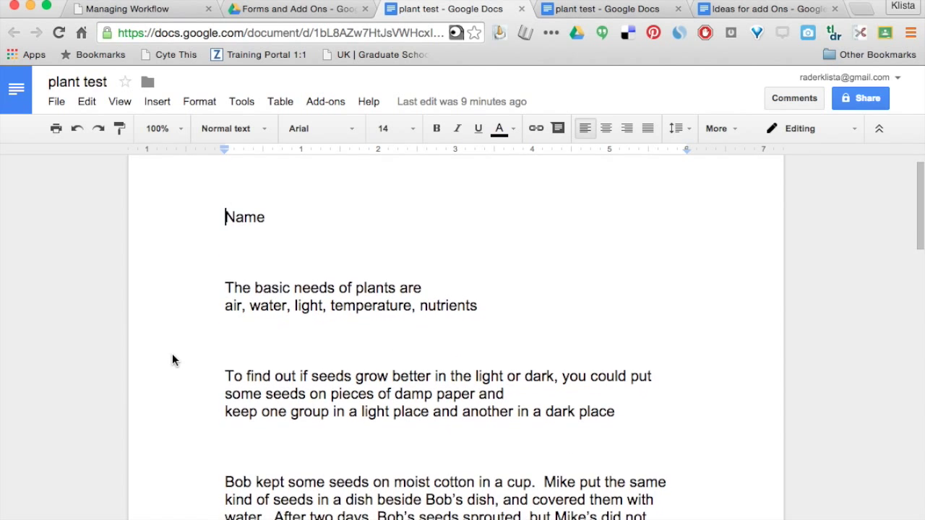
{"action": "scroll", "coordinate": [172, 359], "scroll_direction": "down", "scroll_amount": 1}
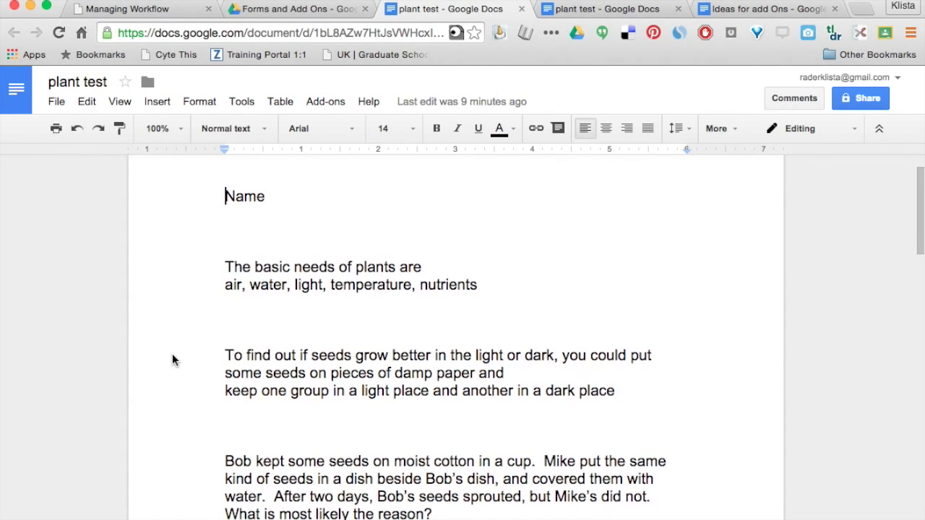
{"action": "scroll", "coordinate": [172, 354], "scroll_direction": "down", "scroll_amount": 1}
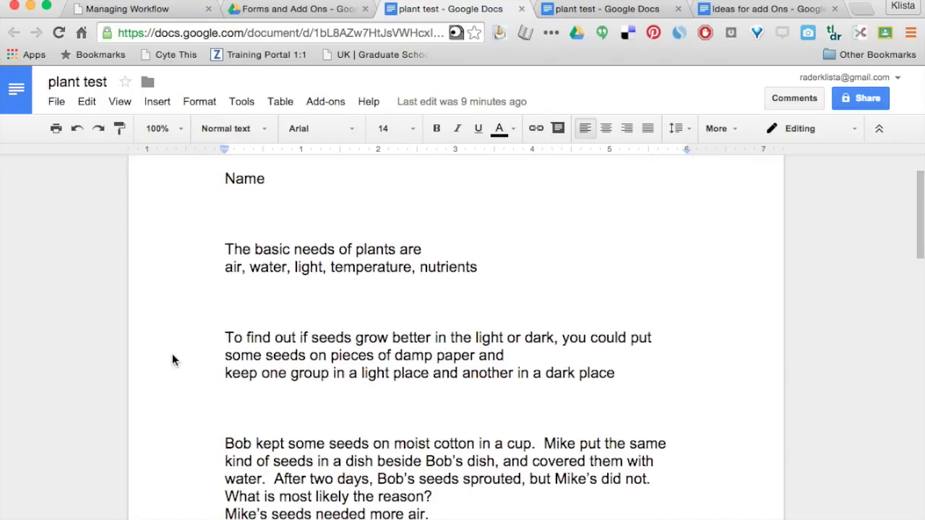
{"action": "left_click", "coordinate": [224, 250]}
{"action": "scroll", "coordinate": [234, 386], "scroll_direction": "down", "scroll_amount": 3}
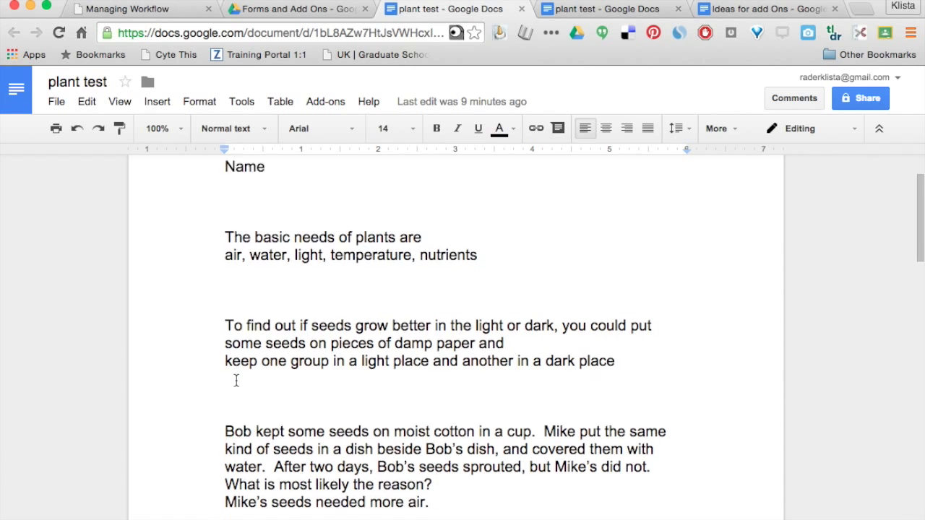
{"action": "scroll", "coordinate": [236, 382], "scroll_direction": "down", "scroll_amount": 6}
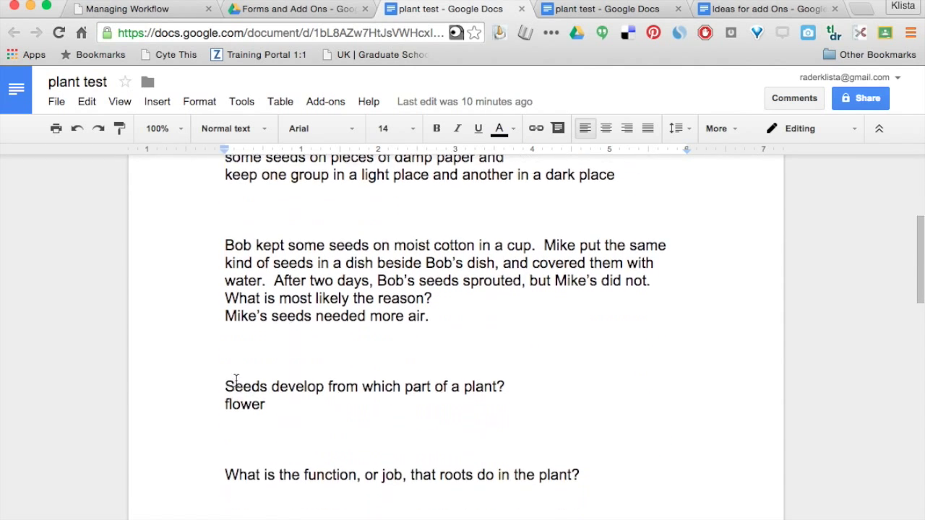
{"action": "scroll", "coordinate": [236, 380], "scroll_direction": "down", "scroll_amount": 5}
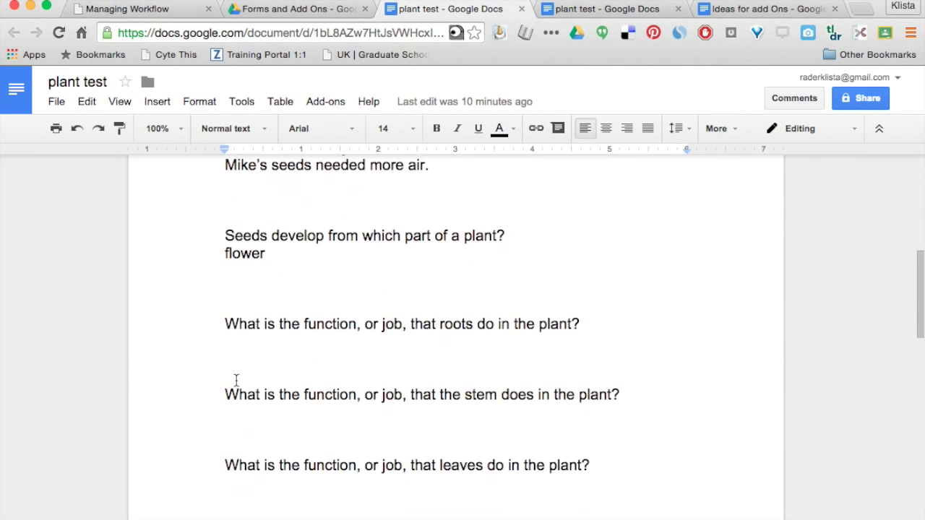
{"action": "scroll", "coordinate": [235, 380], "scroll_direction": "down", "scroll_amount": 7}
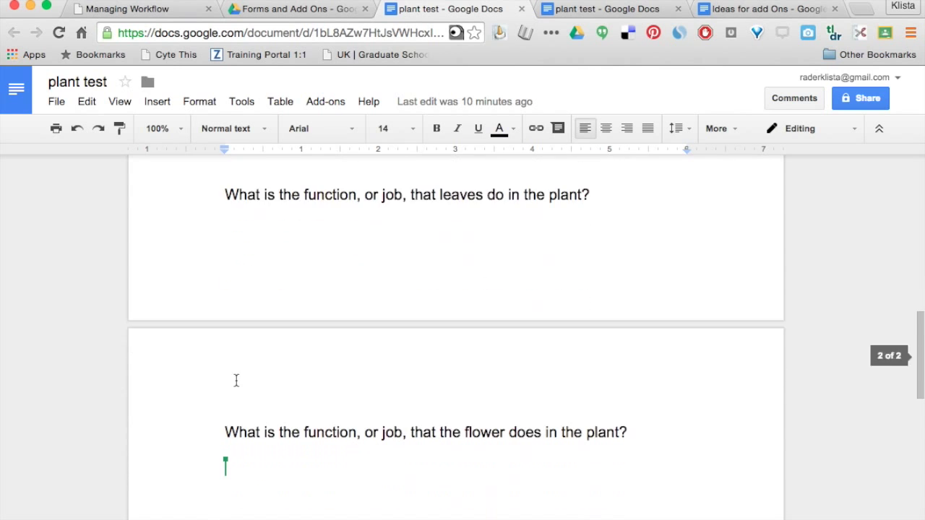
{"action": "scroll", "coordinate": [235, 381], "scroll_direction": "up", "scroll_amount": 20}
{"action": "scroll", "coordinate": [236, 380], "scroll_direction": "up", "scroll_amount": 4}
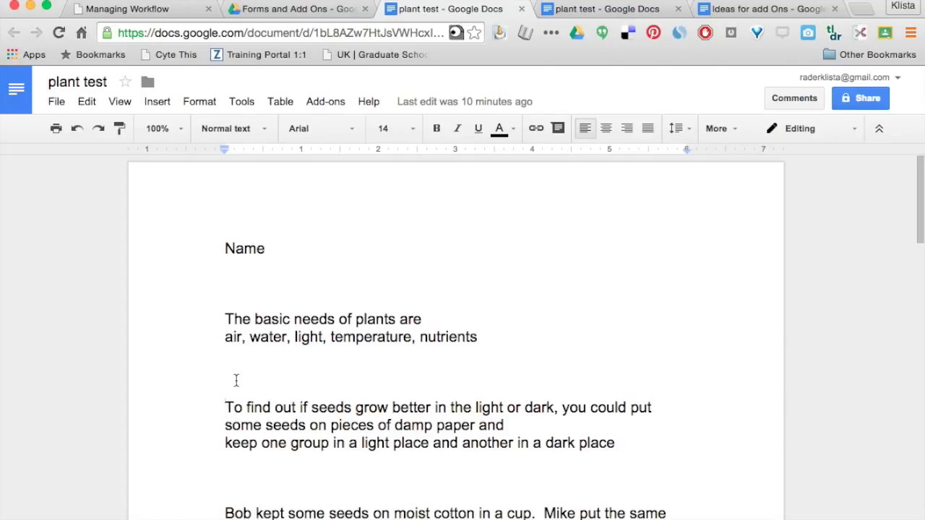
Search the add-ons store for 'gformit', then close the store
{"action": "left_click", "coordinate": [337, 106]}
{"action": "mouse_move", "coordinate": [347, 156]}
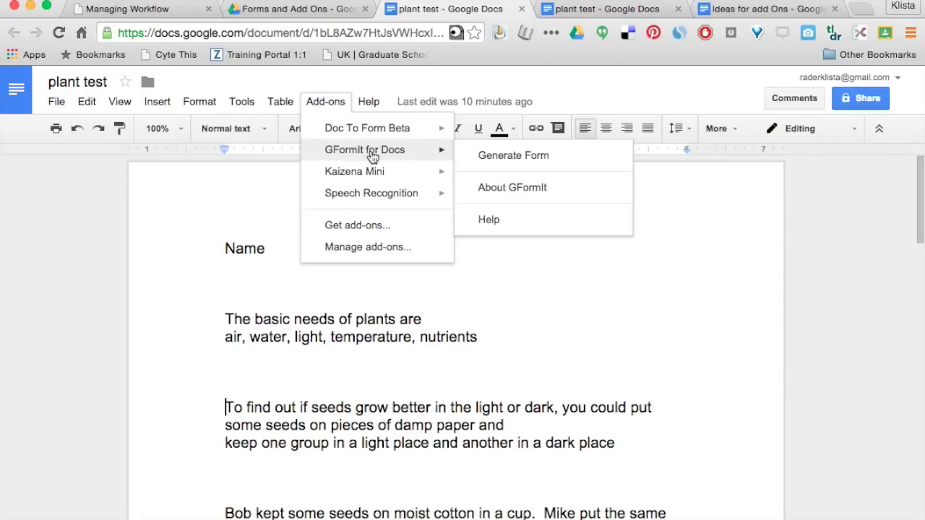
{"action": "left_click", "coordinate": [358, 227]}
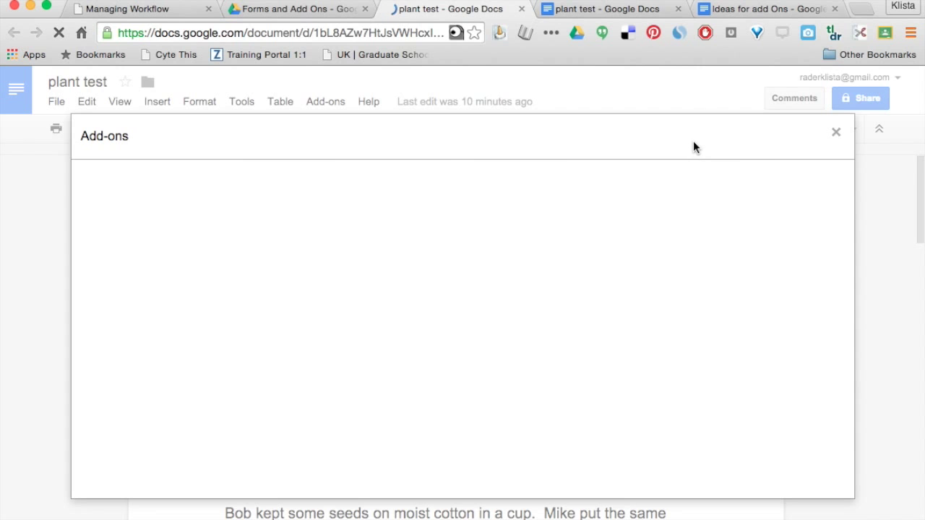
{"action": "type", "text": "g"}
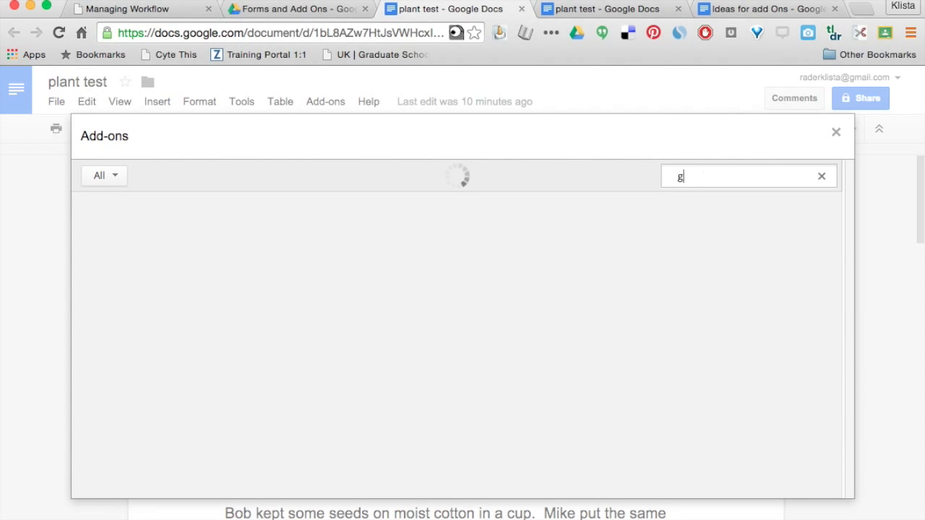
{"action": "type", "text": "formit"}
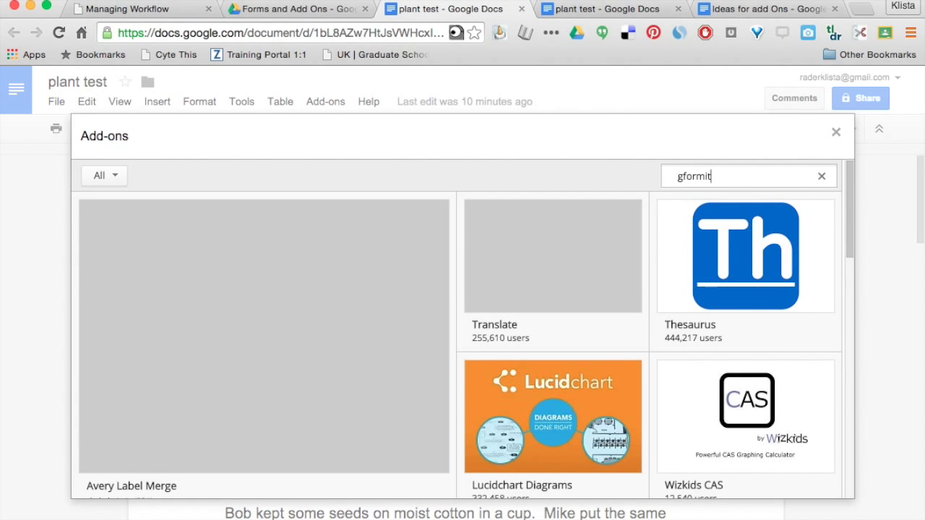
{"action": "key", "text": "Return"}
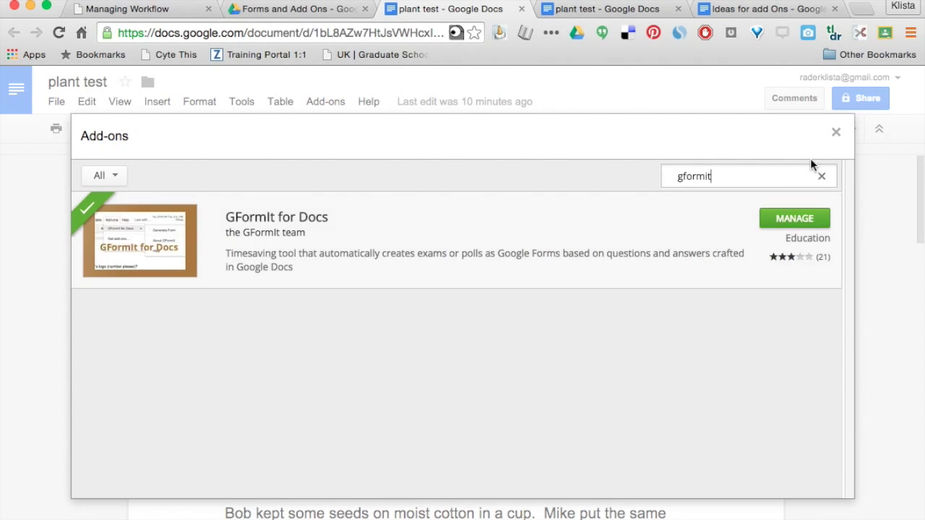
{"action": "left_click", "coordinate": [836, 135]}
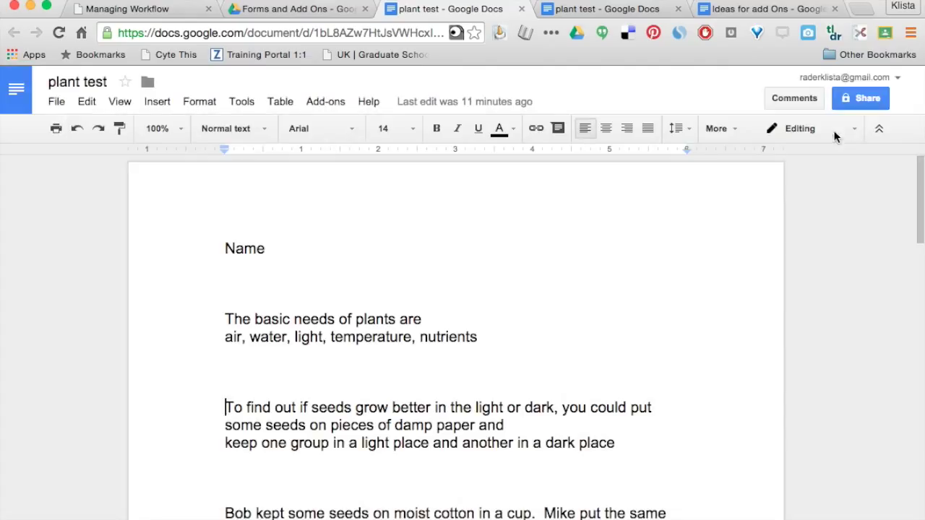
Run GFormIt for Docs > Generate Form and dismiss its completion summary
{"action": "left_click", "coordinate": [325, 102]}
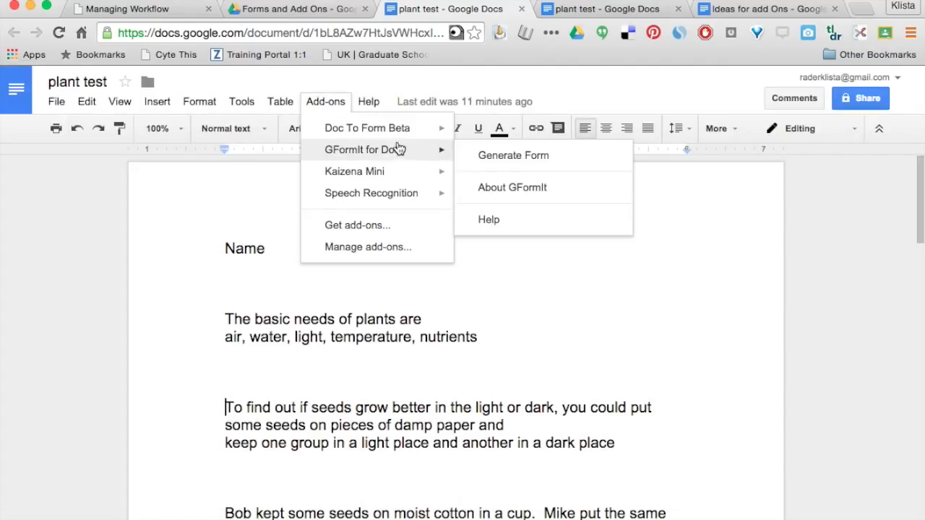
{"action": "left_click", "coordinate": [474, 156]}
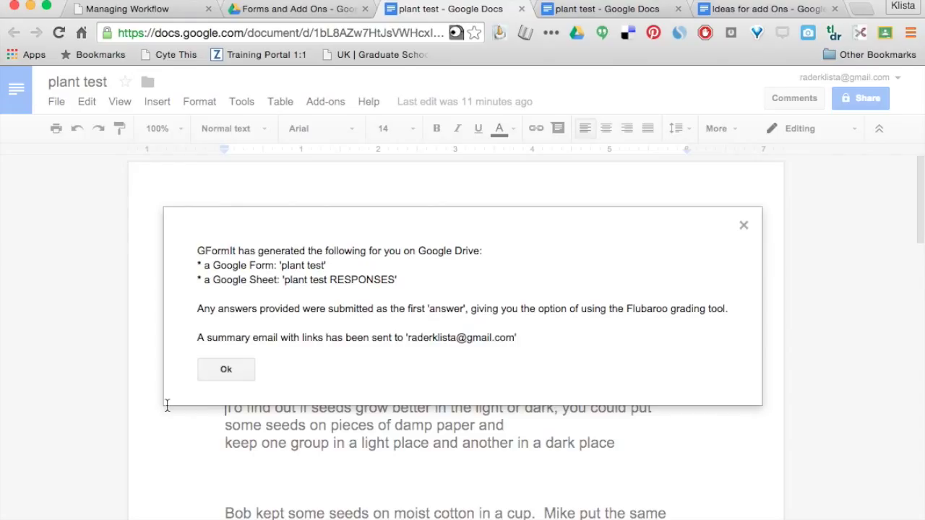
{"action": "left_click", "coordinate": [226, 370]}
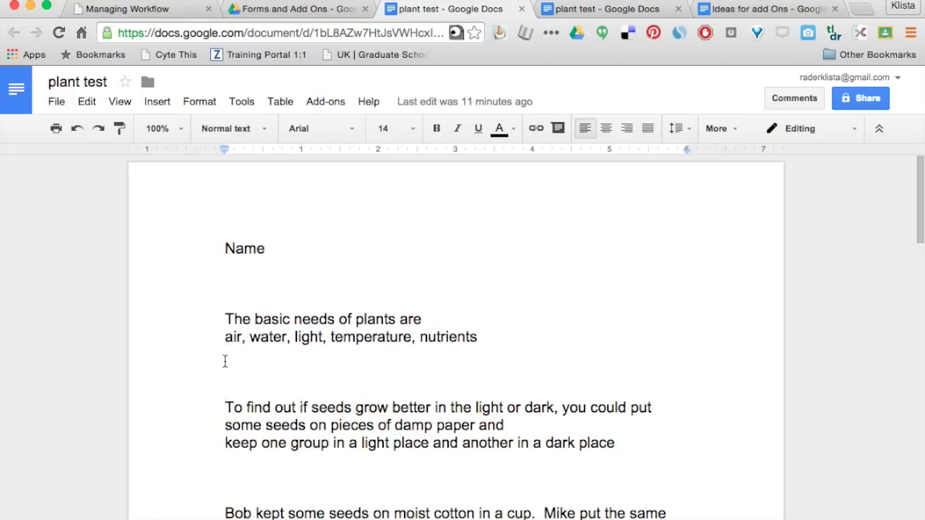
{"action": "scroll", "coordinate": [225, 402], "scroll_direction": "down", "scroll_amount": 2}
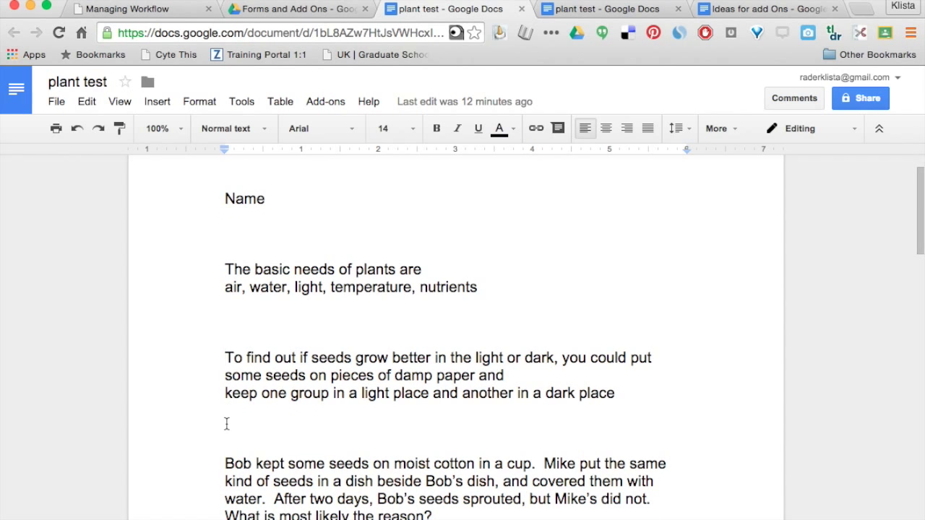
{"action": "scroll", "coordinate": [226, 445], "scroll_direction": "down", "scroll_amount": 2}
{"action": "scroll", "coordinate": [227, 446], "scroll_direction": "down", "scroll_amount": 3}
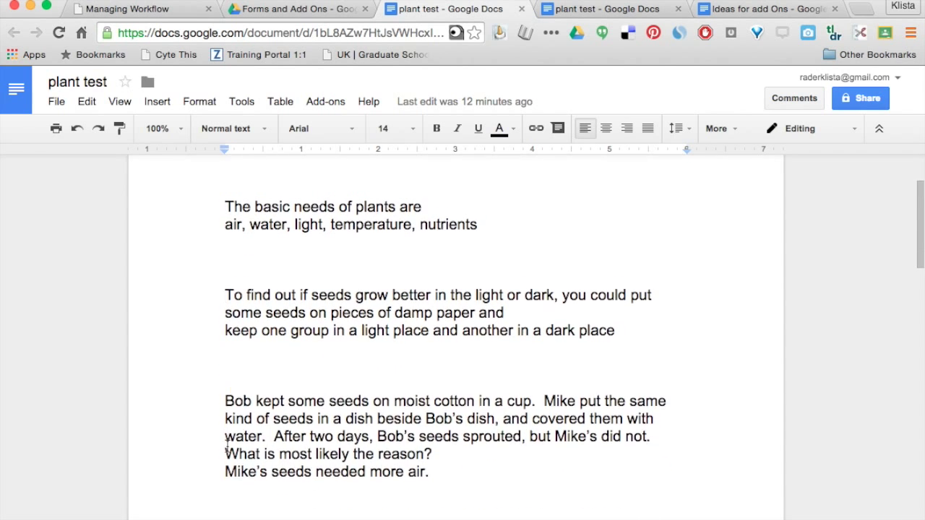
{"action": "scroll", "coordinate": [227, 446], "scroll_direction": "up", "scroll_amount": 5}
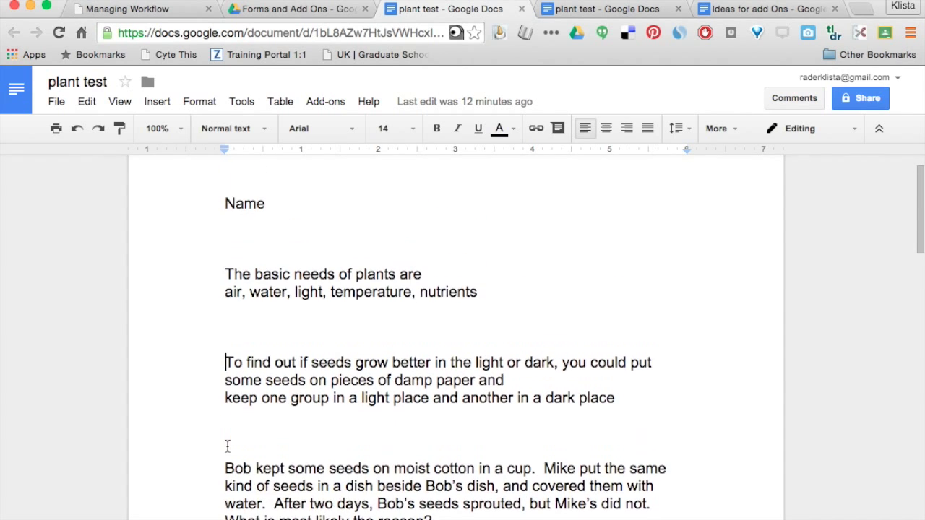
{"action": "left_click", "coordinate": [247, 10]}
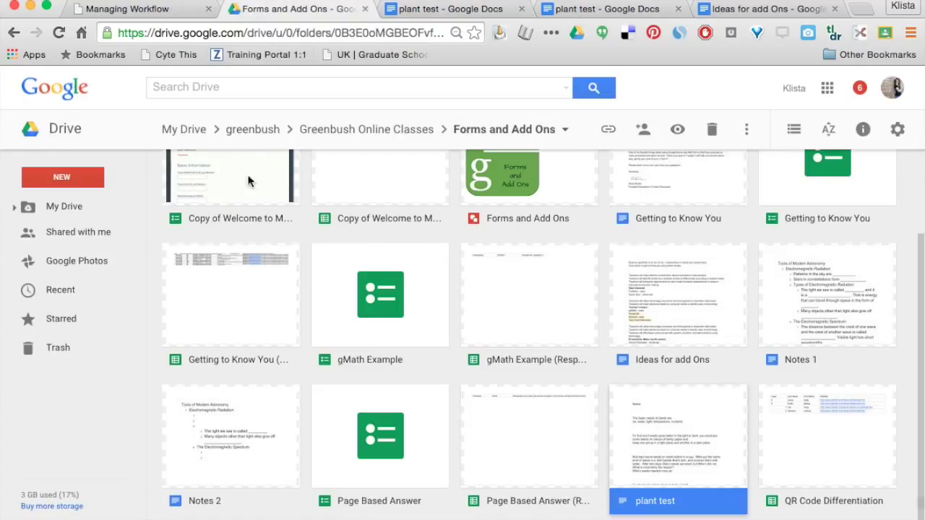
Go to My Drive and scroll the file grid to the generated plant test form
{"action": "left_click", "coordinate": [78, 215]}
{"action": "scroll", "coordinate": [299, 371], "scroll_direction": "down", "scroll_amount": 15}
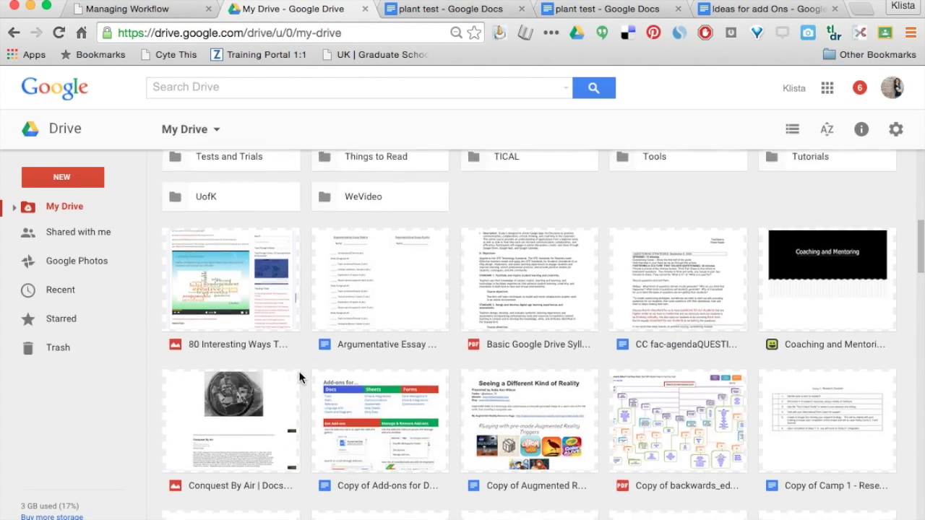
{"action": "scroll", "coordinate": [299, 371], "scroll_direction": "down", "scroll_amount": 6}
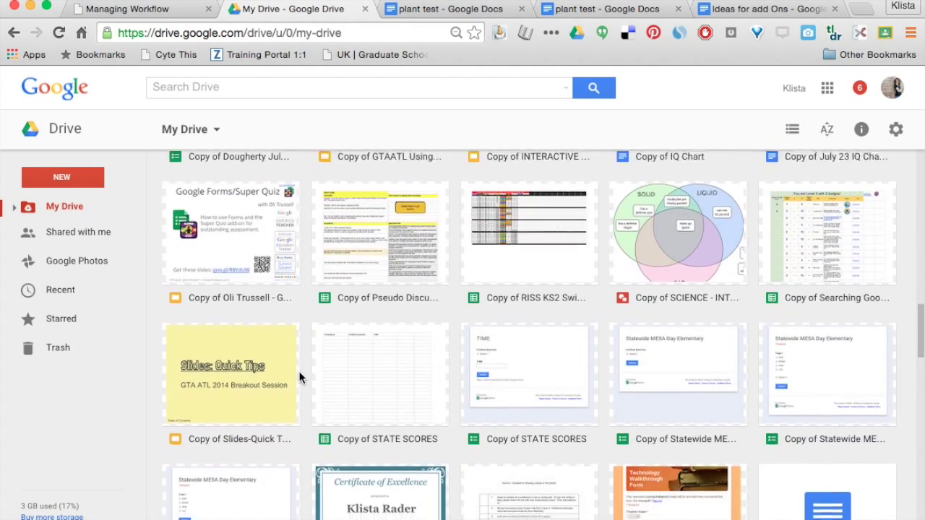
{"action": "scroll", "coordinate": [299, 370], "scroll_direction": "down", "scroll_amount": 8}
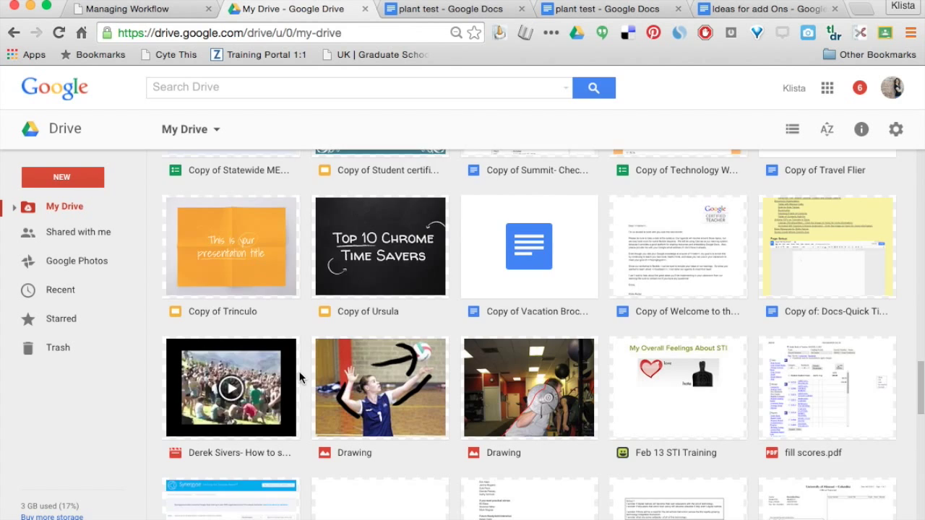
{"action": "scroll", "coordinate": [298, 371], "scroll_direction": "down", "scroll_amount": 4}
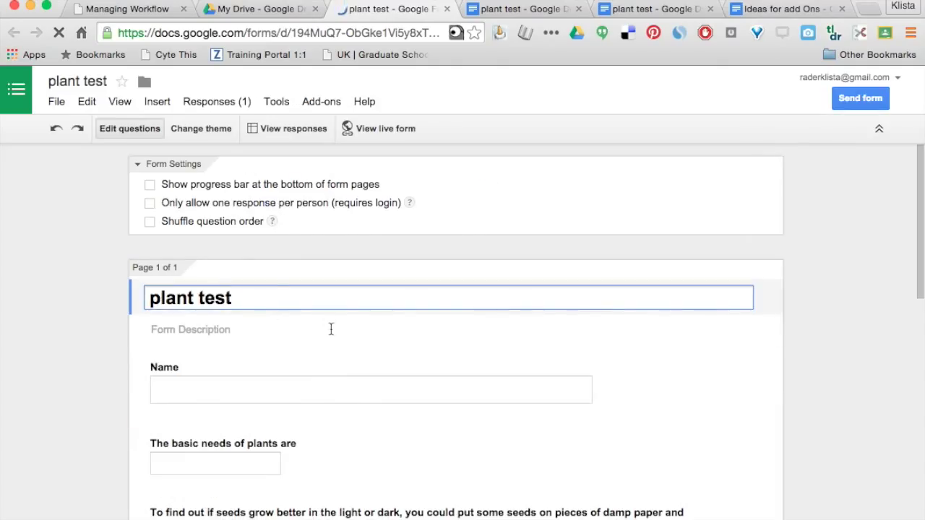
Scroll through the plant test form's questions, then return to the plant test document
{"action": "scroll", "coordinate": [352, 380], "scroll_direction": "down", "scroll_amount": 2}
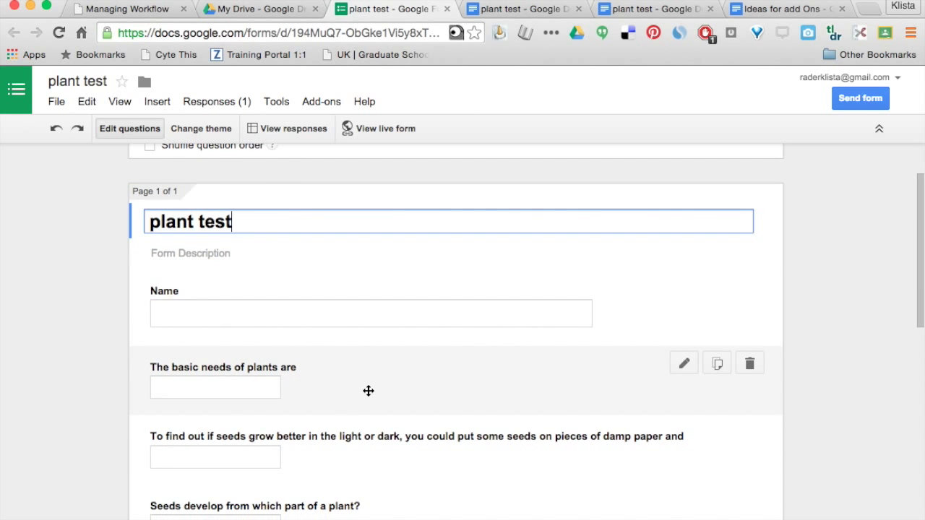
{"action": "scroll", "coordinate": [368, 390], "scroll_direction": "down", "scroll_amount": 3}
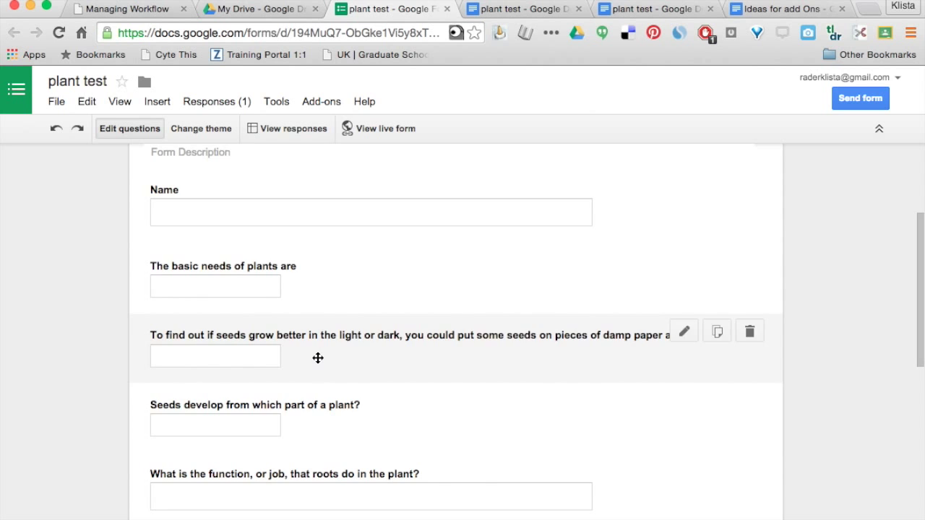
{"action": "scroll", "coordinate": [361, 398], "scroll_direction": "down", "scroll_amount": 2}
{"action": "scroll", "coordinate": [360, 398], "scroll_direction": "down", "scroll_amount": 5}
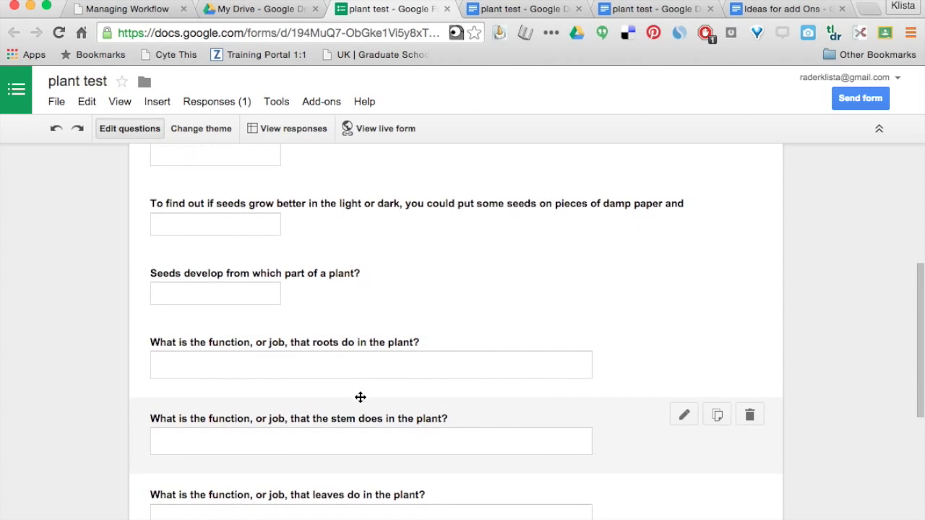
{"action": "scroll", "coordinate": [360, 397], "scroll_direction": "down", "scroll_amount": 3}
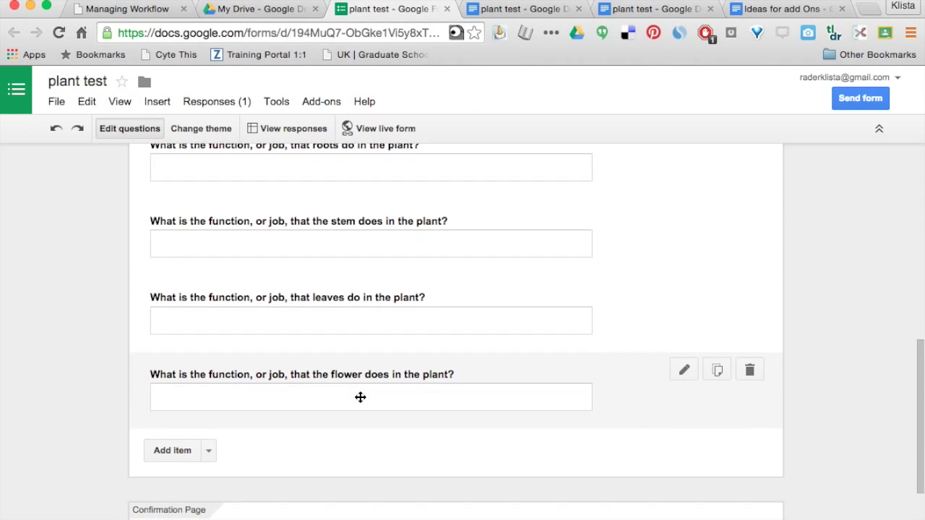
{"action": "scroll", "coordinate": [360, 397], "scroll_direction": "up", "scroll_amount": 4}
{"action": "scroll", "coordinate": [359, 397], "scroll_direction": "up", "scroll_amount": 3}
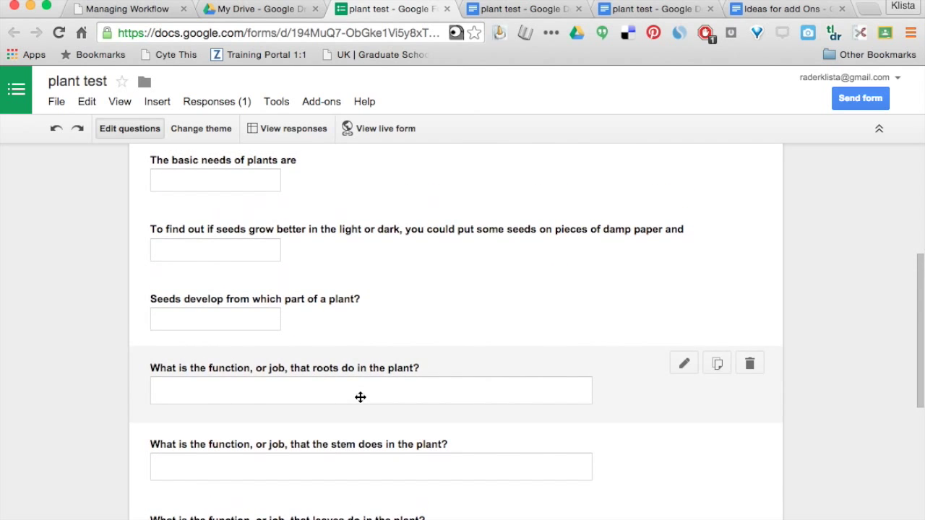
{"action": "left_click", "coordinate": [500, 10]}
{"action": "scroll", "coordinate": [403, 304], "scroll_direction": "down", "scroll_amount": 5}
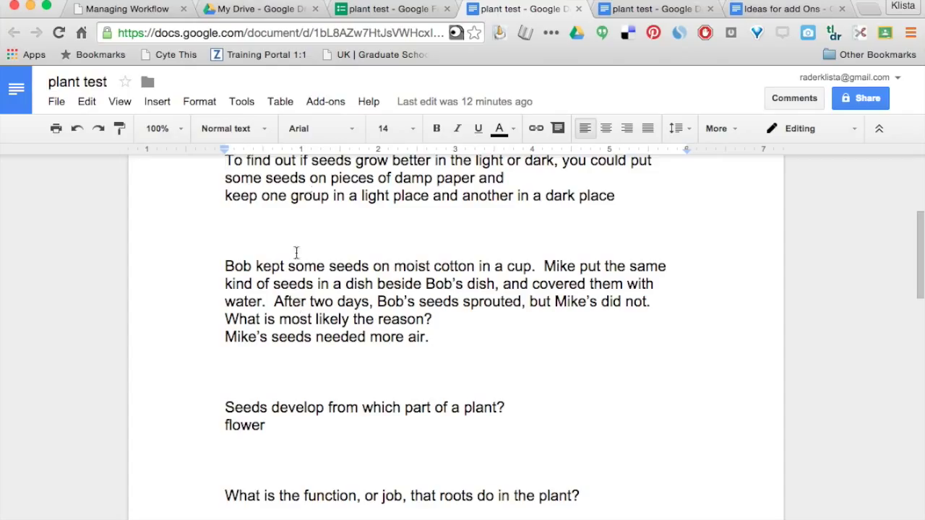
Open plant test RESPONSES from Drive and scroll across its response columns
{"action": "left_click", "coordinate": [277, 13]}
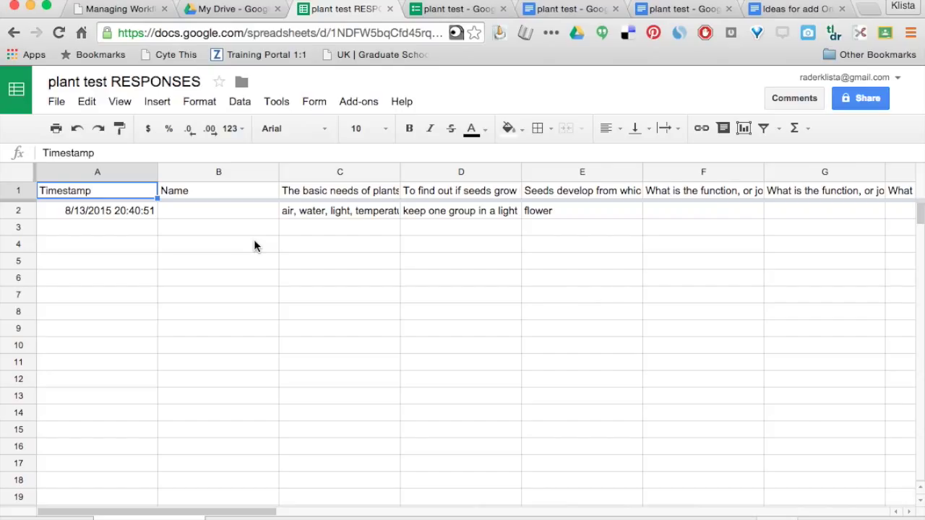
{"action": "scroll", "coordinate": [531, 253], "scroll_direction": "right", "scroll_amount": 8}
{"action": "scroll", "coordinate": [530, 254], "scroll_direction": "left", "scroll_amount": 7}
{"action": "scroll", "coordinate": [531, 253], "scroll_direction": "left", "scroll_amount": 1}
{"action": "scroll", "coordinate": [531, 254], "scroll_direction": "down", "scroll_amount": 1}
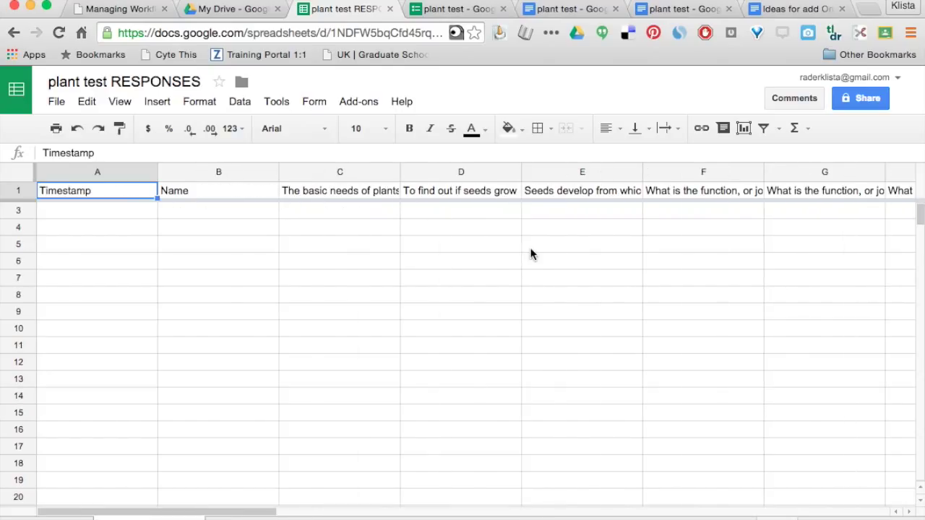
{"action": "left_click", "coordinate": [553, 10]}
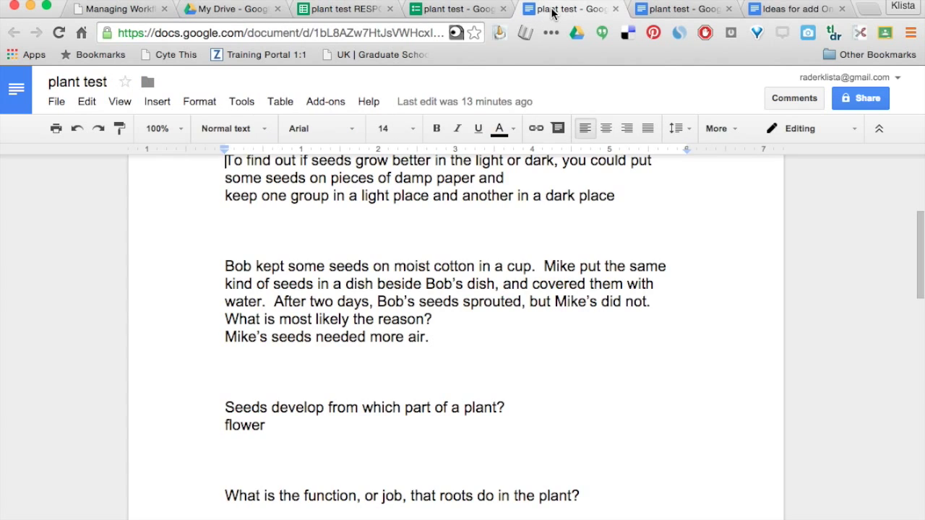
{"action": "scroll", "coordinate": [326, 307], "scroll_direction": "up", "scroll_amount": 5}
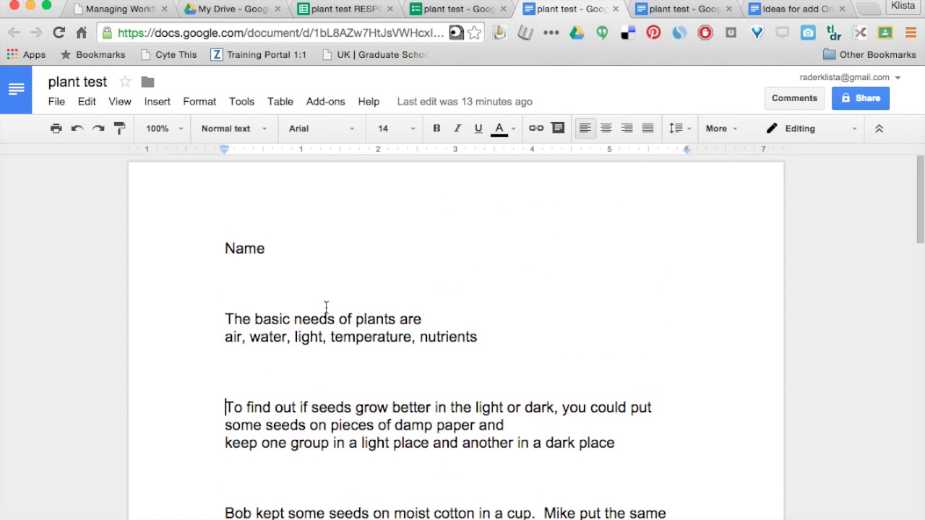